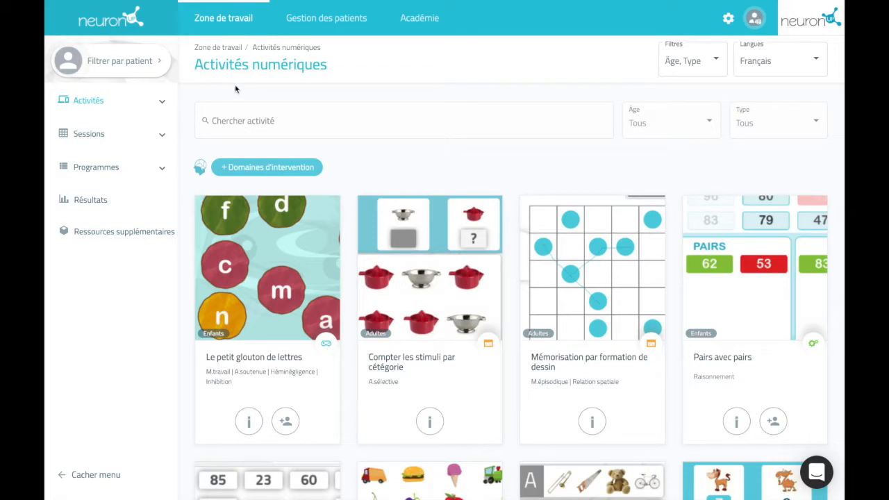
- Expand Sessions in the sidebar and open the Sessions numériques calendar for June 2021
left_click(157, 135)
left_click(141, 166)
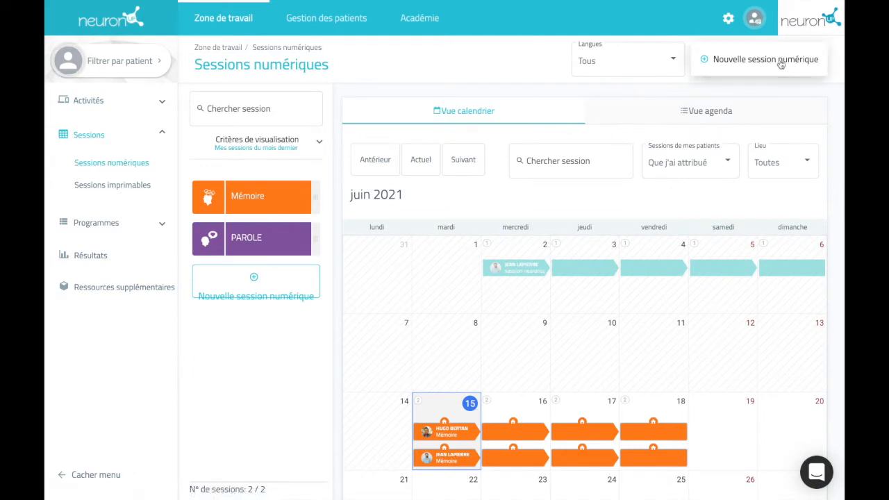
- Create digital session 'test' with orange colour, brain icon and description 'session test'
left_click(750, 62)
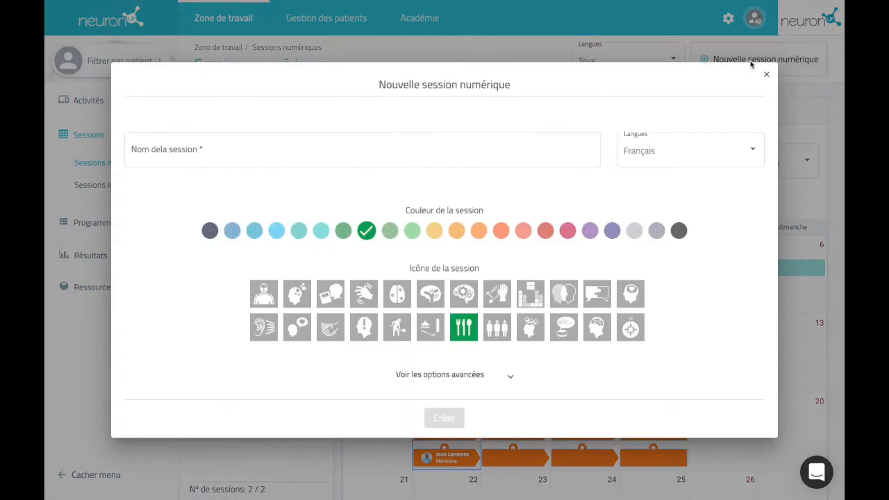
left_click(468, 148)
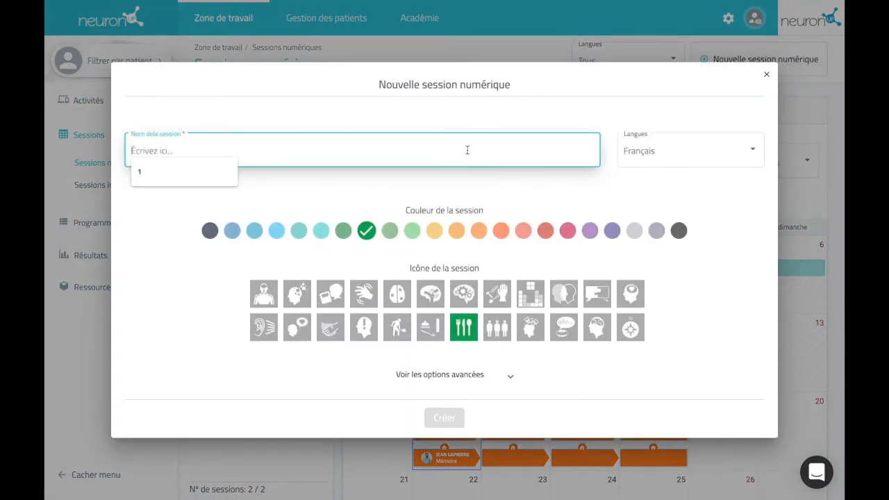
type("test")
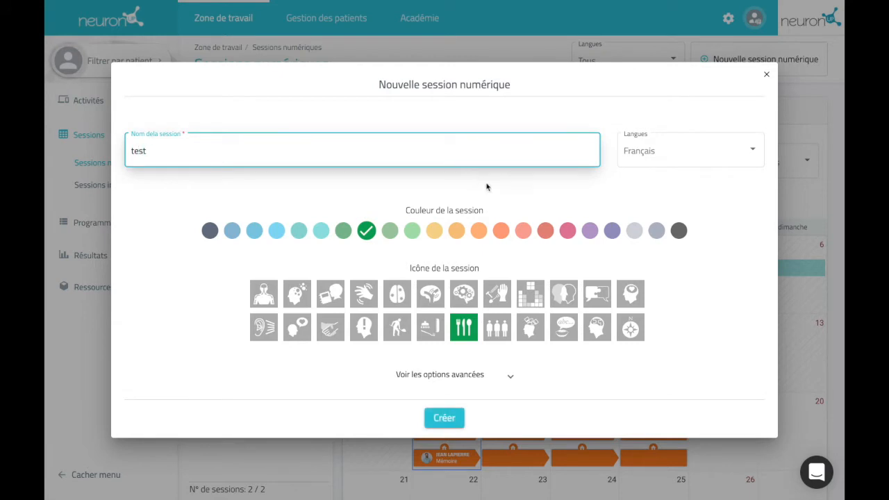
left_click(476, 231)
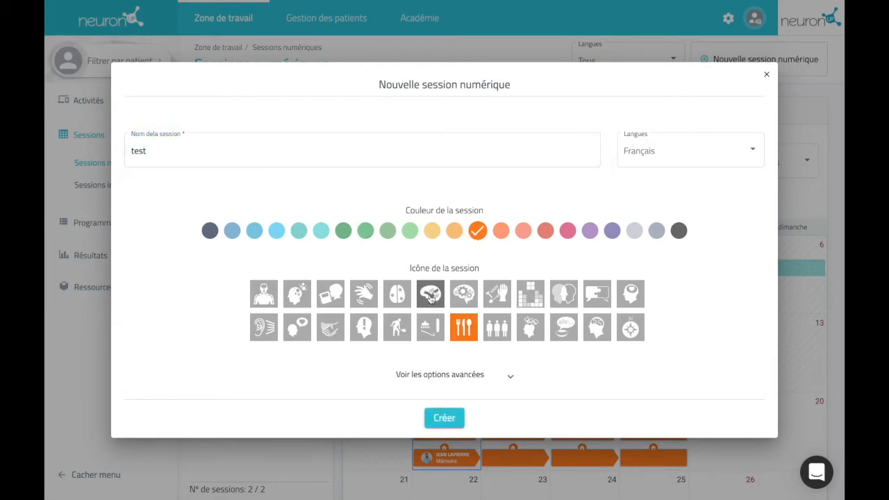
left_click(430, 297)
left_click(504, 375)
scroll(506, 366, "down", 3)
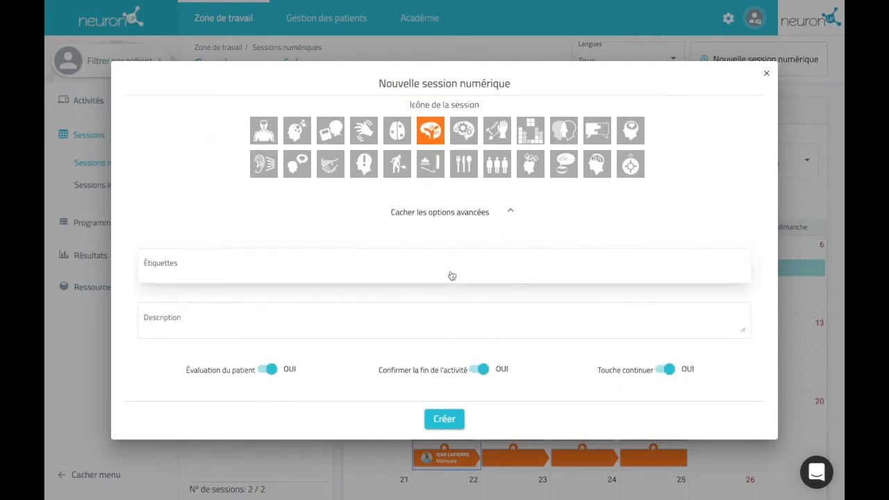
left_click(443, 325)
type("session test")
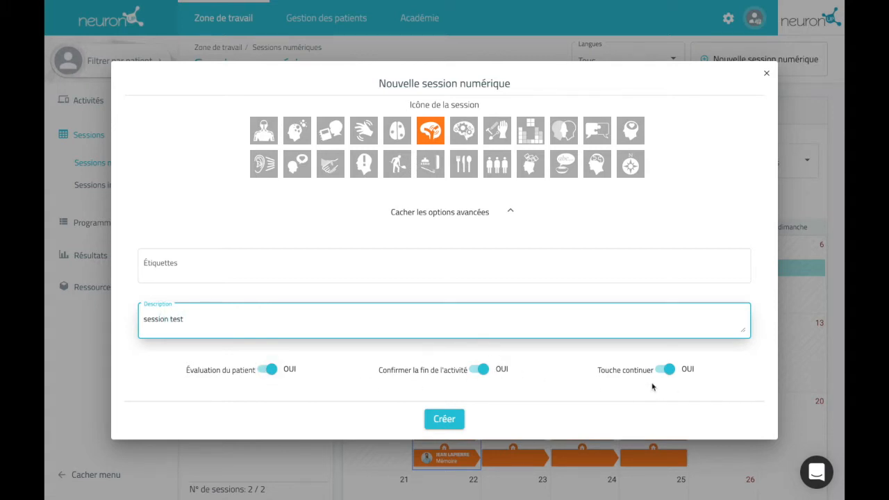
left_click(450, 420)
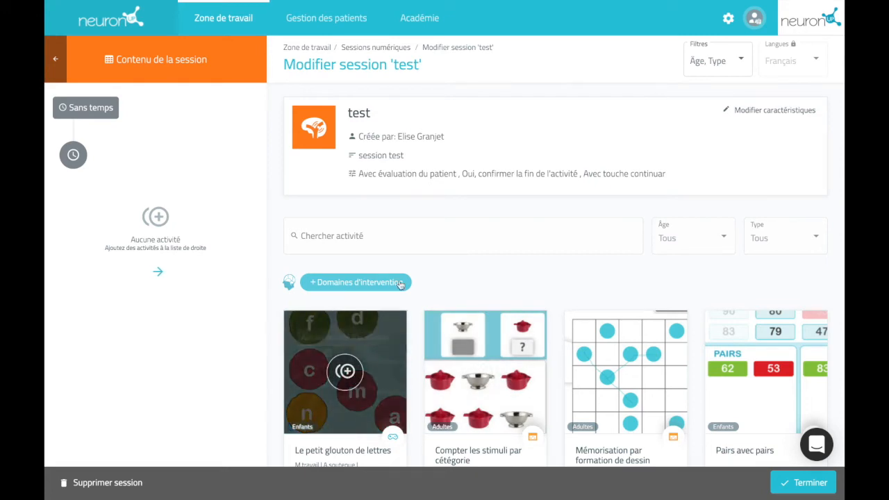
- Filter the activity catalogue to Enfants age, keeping all activity types
left_click(690, 249)
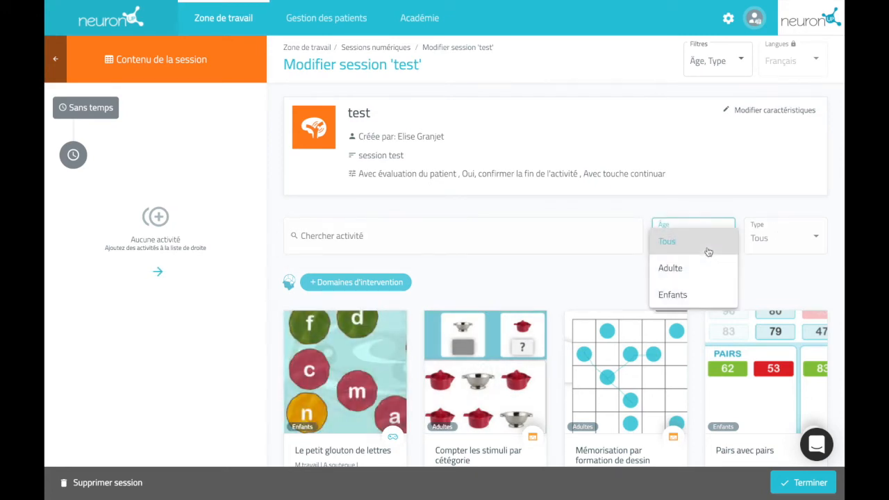
left_click(703, 288)
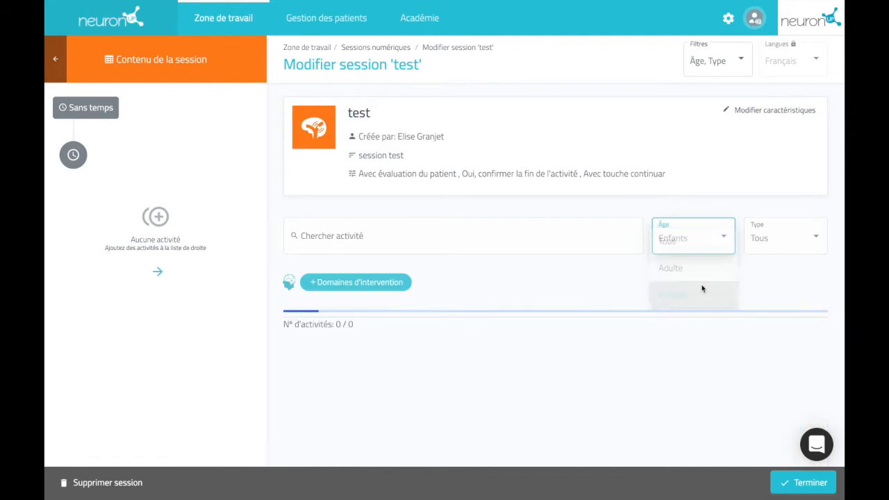
left_click(765, 250)
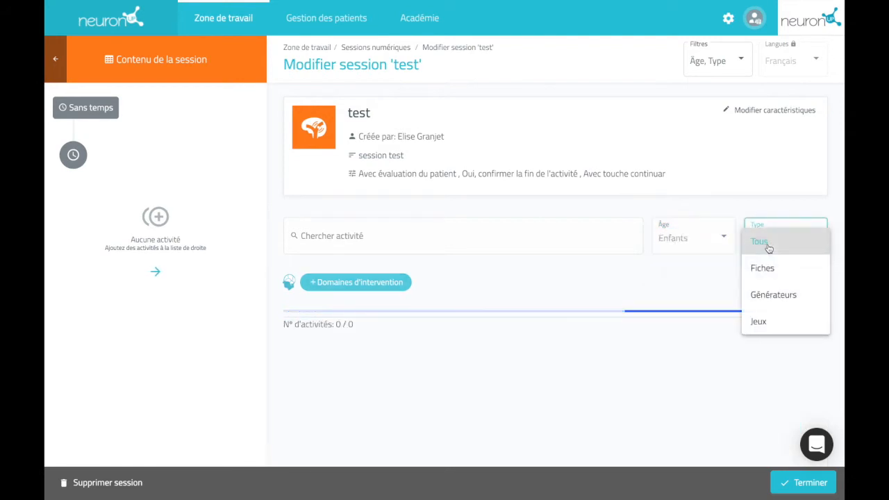
left_click(695, 272)
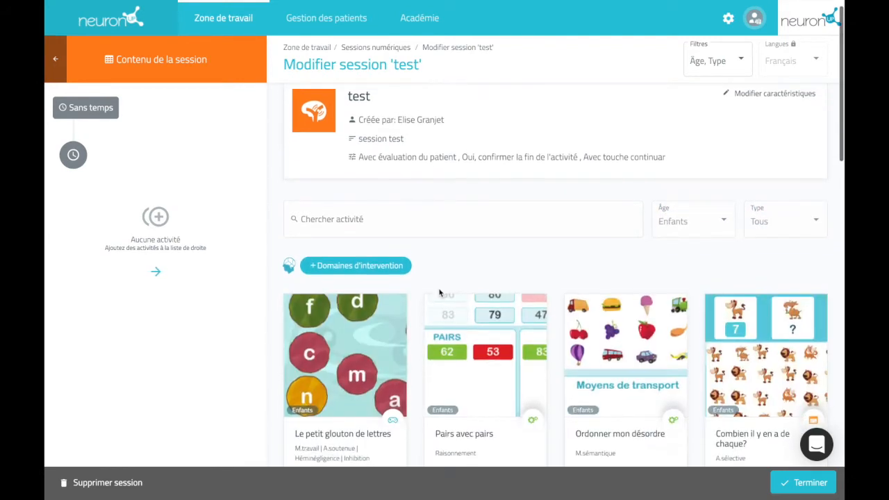
- Add Le petit glouton de lettres, Pairs avec pairs and Combien il y en a de chaque? to the session
scroll(440, 292, "down", 1)
mouse_move(352, 298)
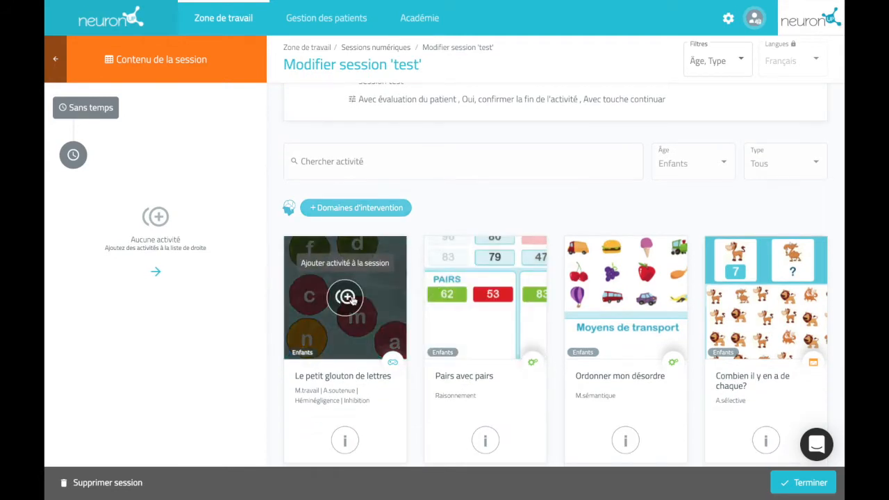
left_click(353, 299)
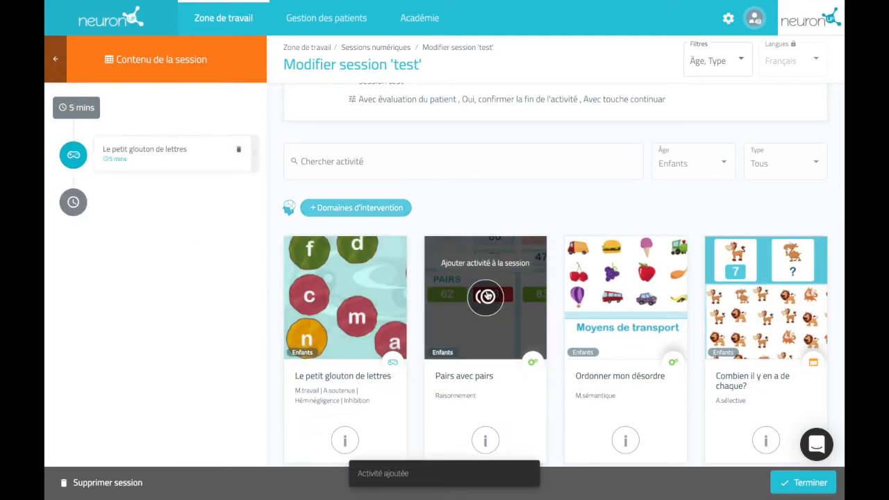
left_click(487, 296)
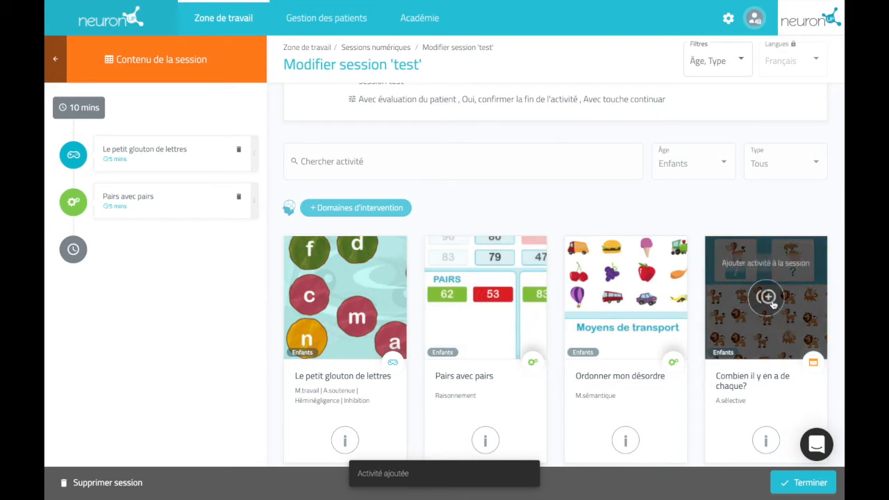
left_click(771, 301)
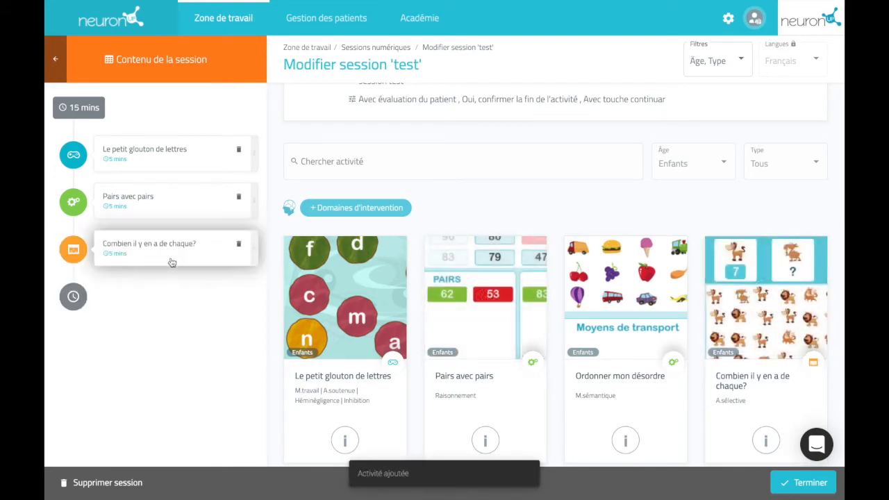
- Move Combien il y en a de chaque? to first place and save the session
left_click_drag(171, 260, 171, 195)
left_click_drag(171, 149, 167, 213)
left_click(174, 143)
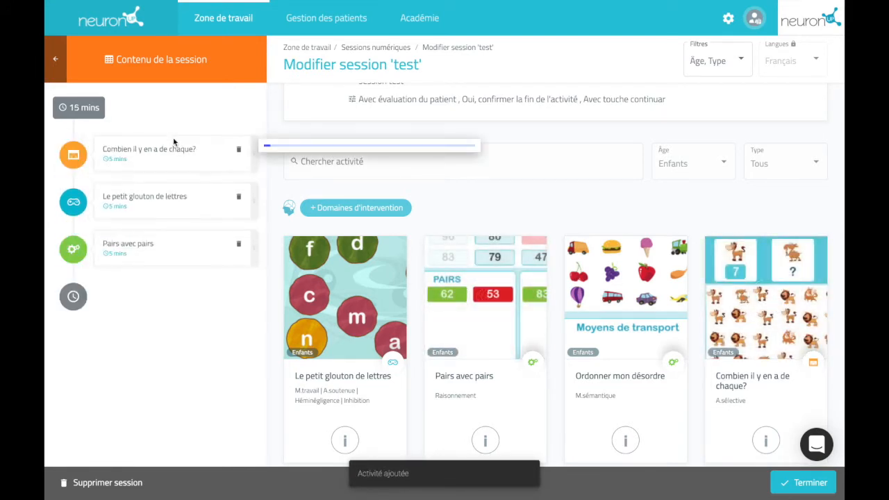
left_click(183, 322)
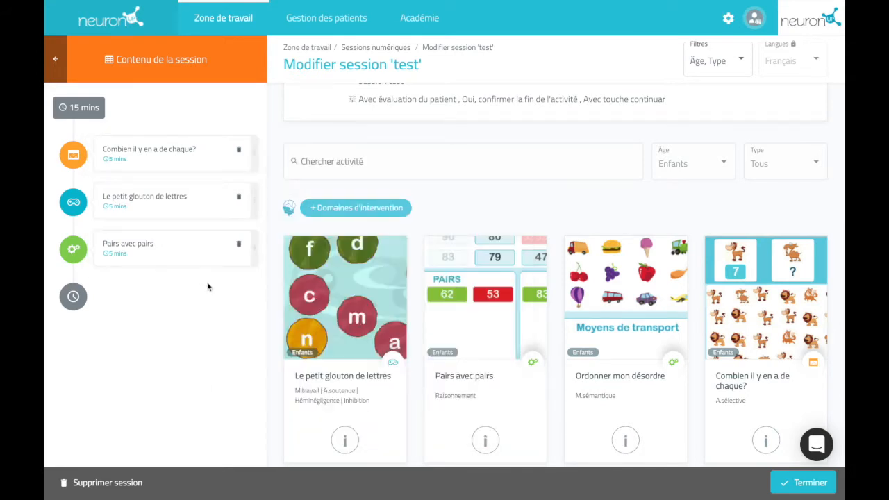
left_click(824, 490)
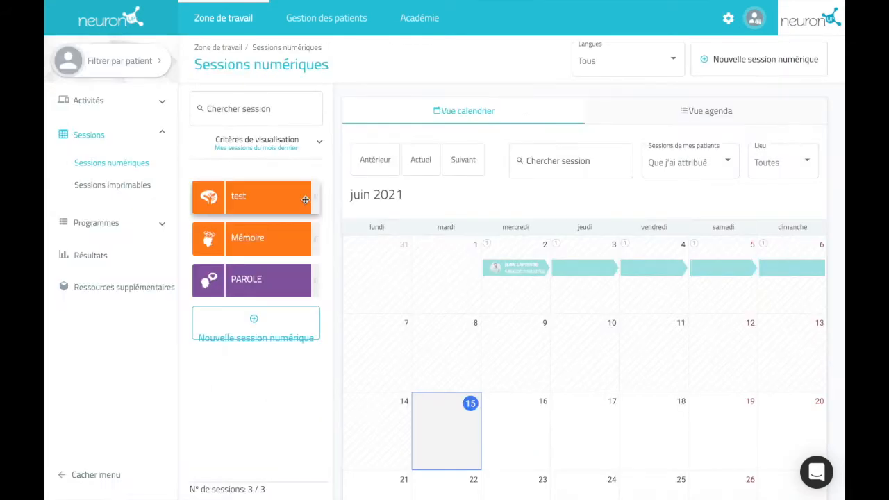
- Open session 'test' on the calendar and choose the patient to assign it to
mouse_move(240, 197)
left_mouse_down()
mouse_move(448, 351)
mouse_move(484, 411)
mouse_move(618, 430)
mouse_move(444, 424)
mouse_move(271, 198)
mouse_move(256, 195)
left_mouse_up()
left_click(257, 195)
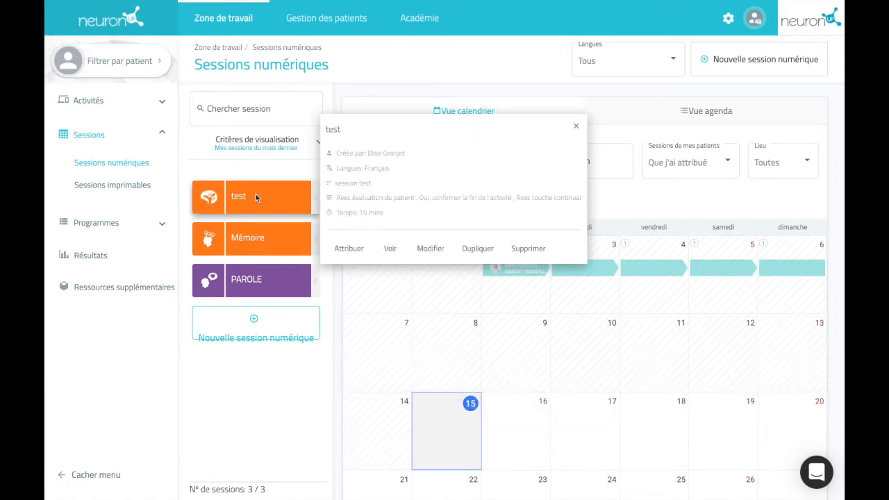
left_click(351, 248)
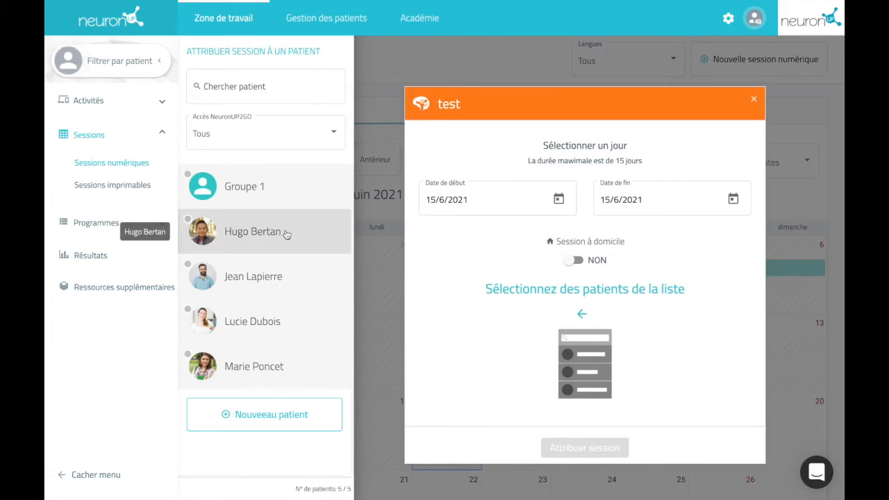
left_click(286, 233)
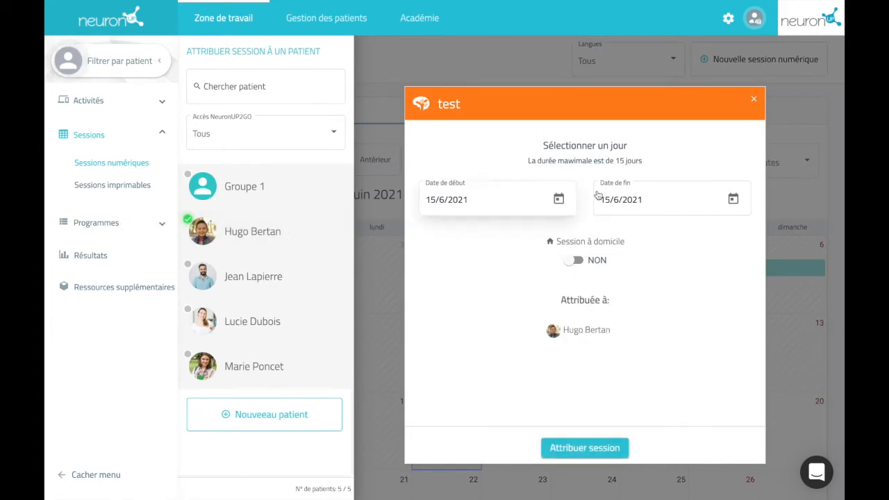
- Set the end date to 19/6/2021, enable Session à domicile, and confirm the assignment
left_click(735, 200)
left_click(722, 355)
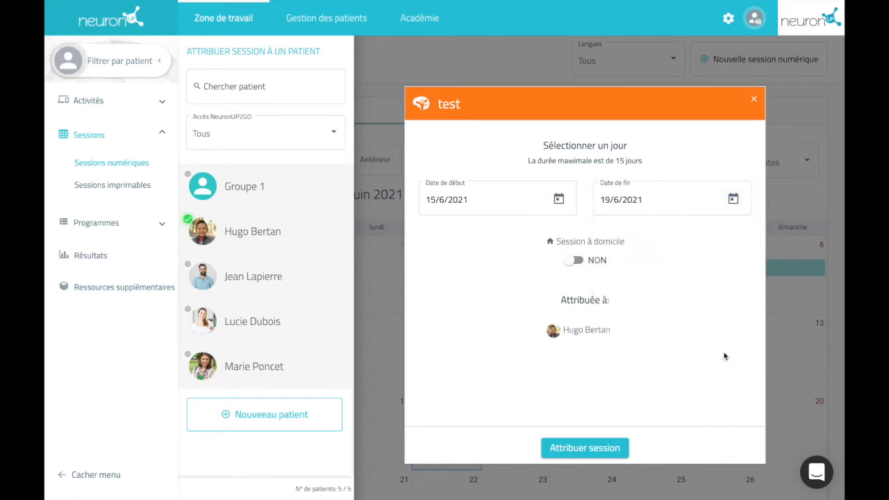
triple_click(590, 241)
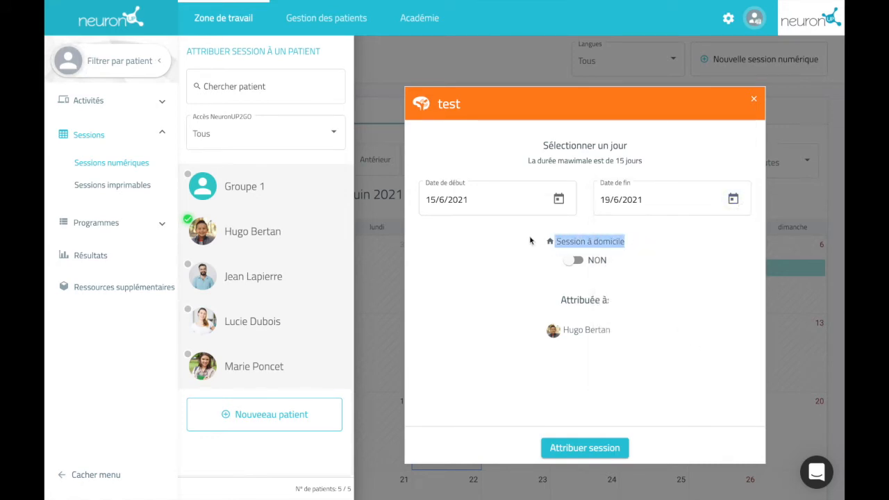
left_click(579, 261)
left_click(596, 449)
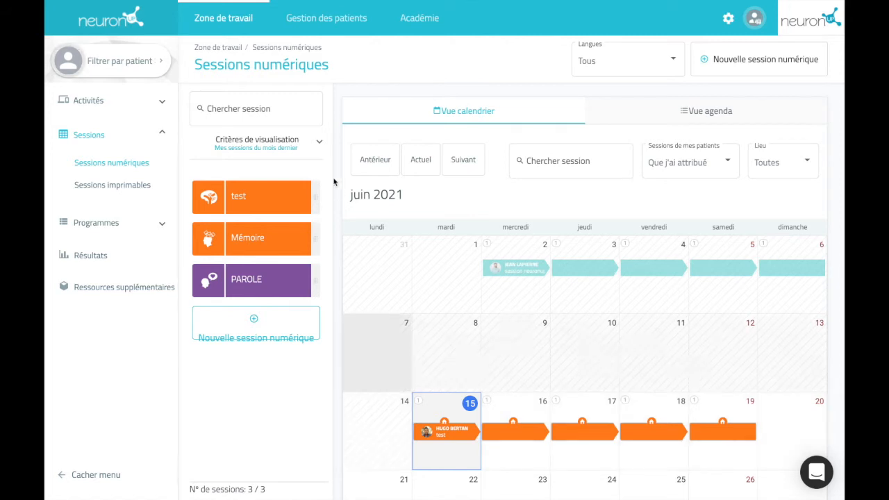
- Open the patient's profile and its NeuronUP2GO access data editor
left_click(342, 15)
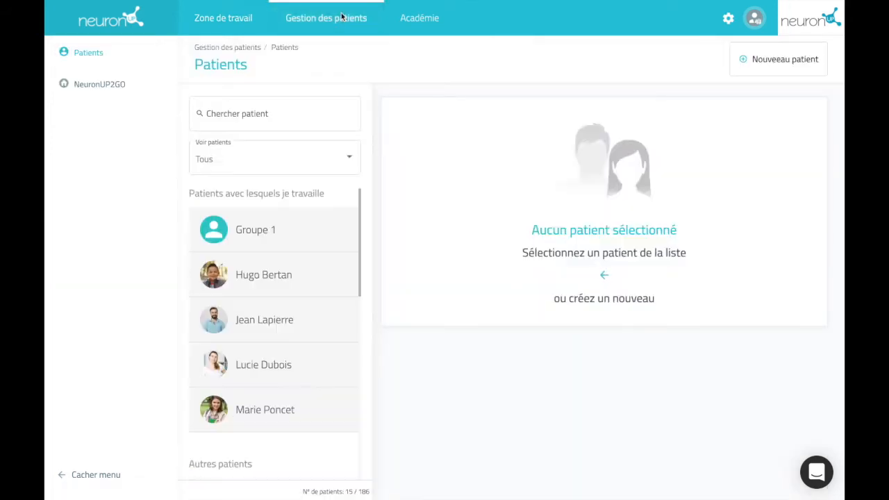
left_click(291, 263)
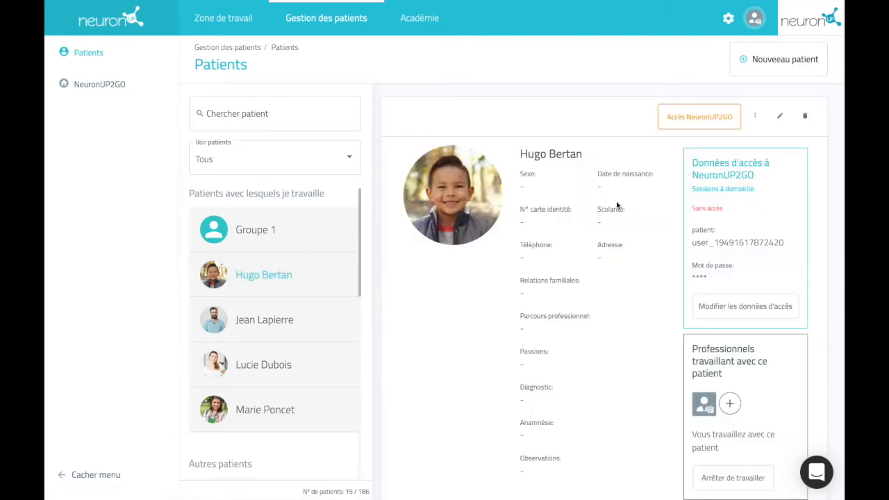
left_click(761, 310)
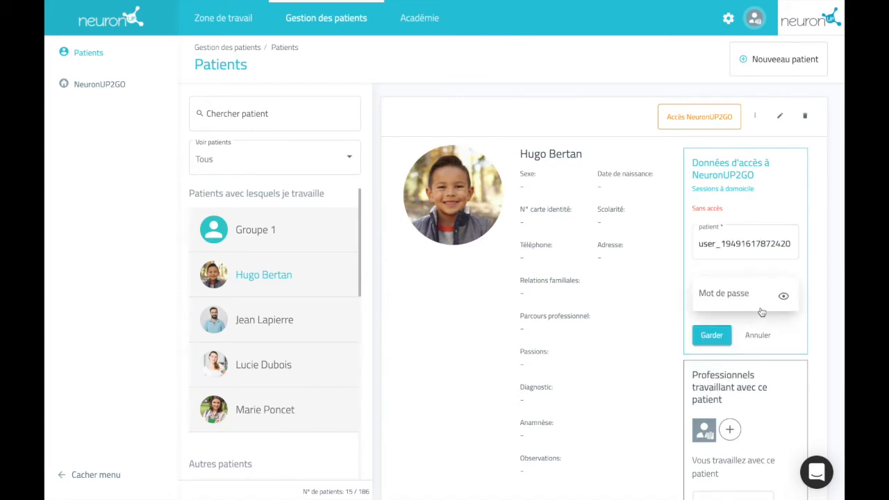
- Replace the patient's username, enter a password, and save the access credentials
double_click(750, 243)
key("BackSpace")
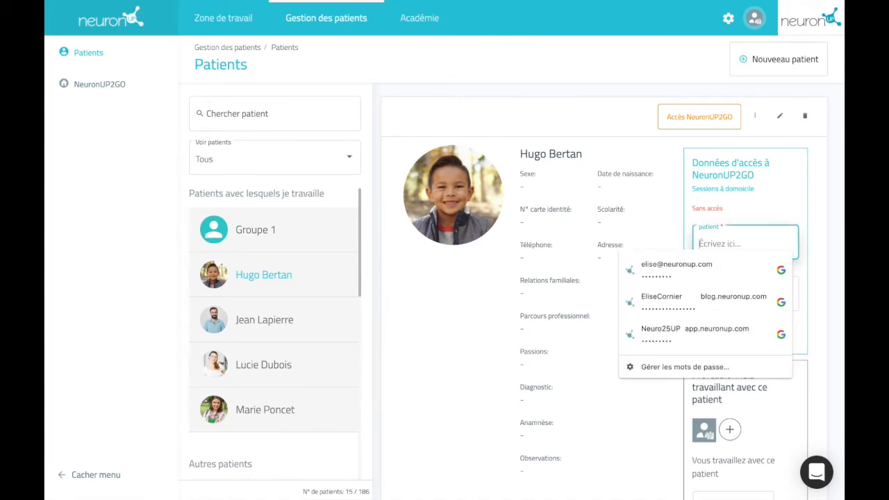
left_click(783, 192)
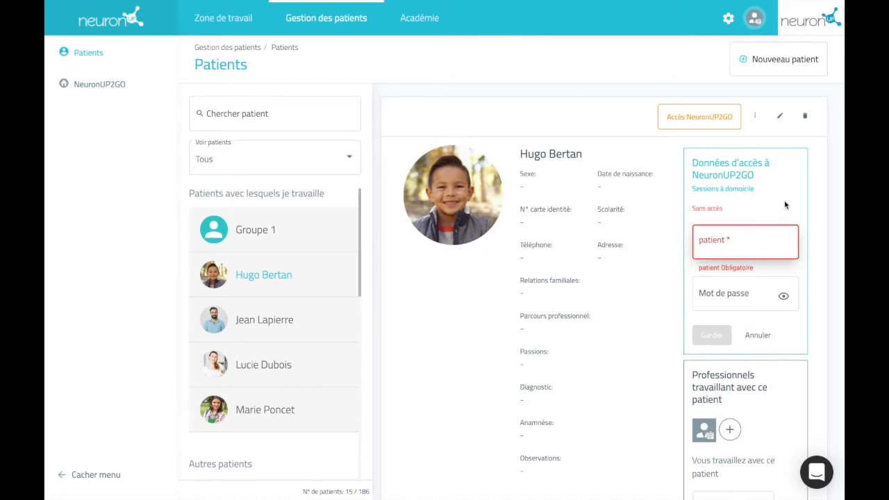
left_click(755, 241)
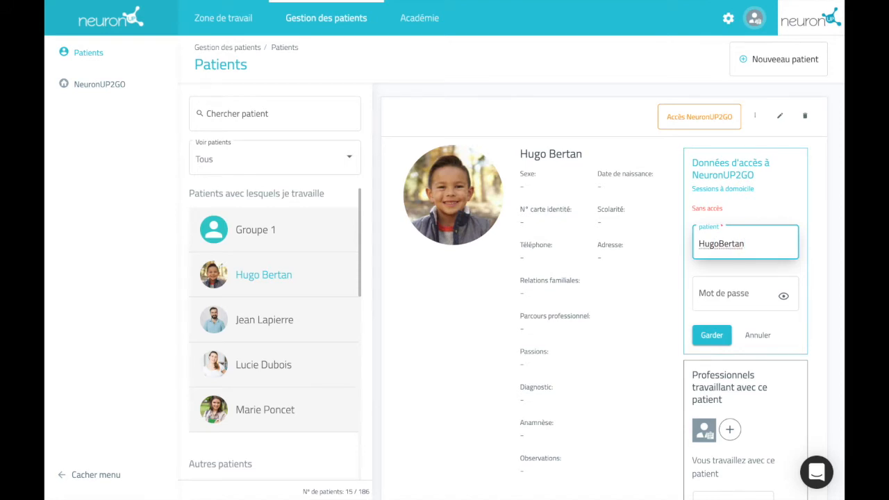
left_click(738, 294)
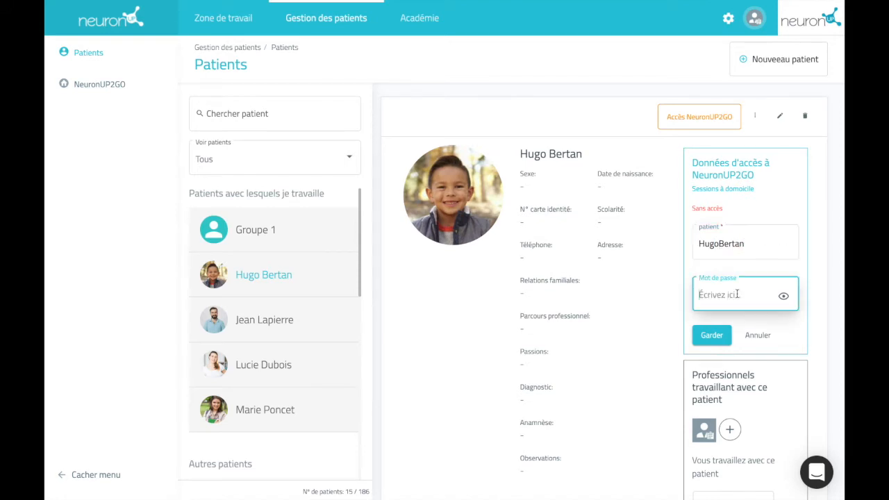
type("•••••")
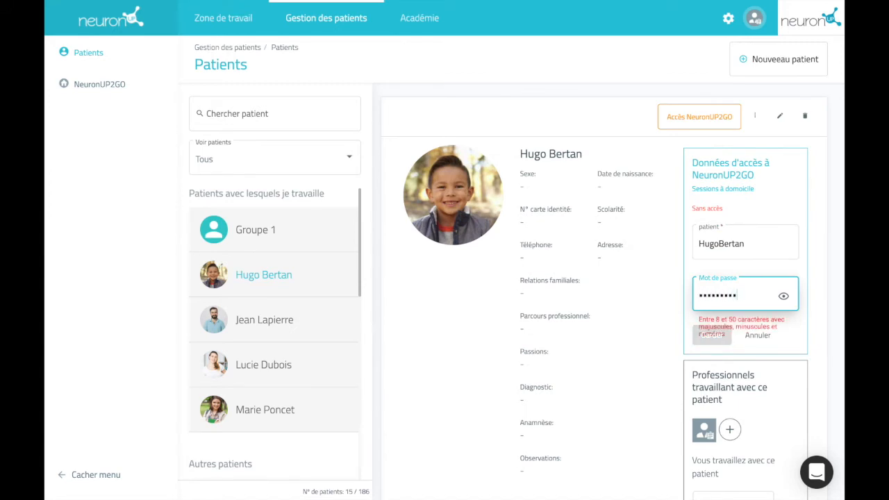
type("••••••••")
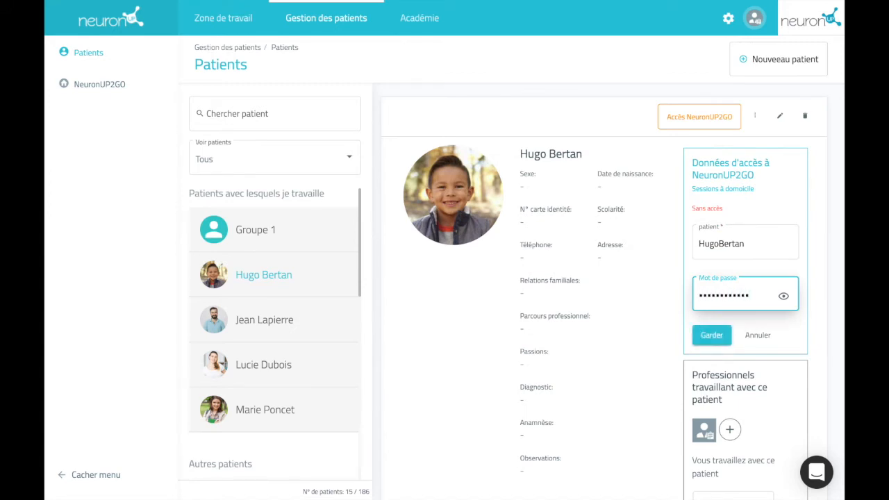
left_click(712, 336)
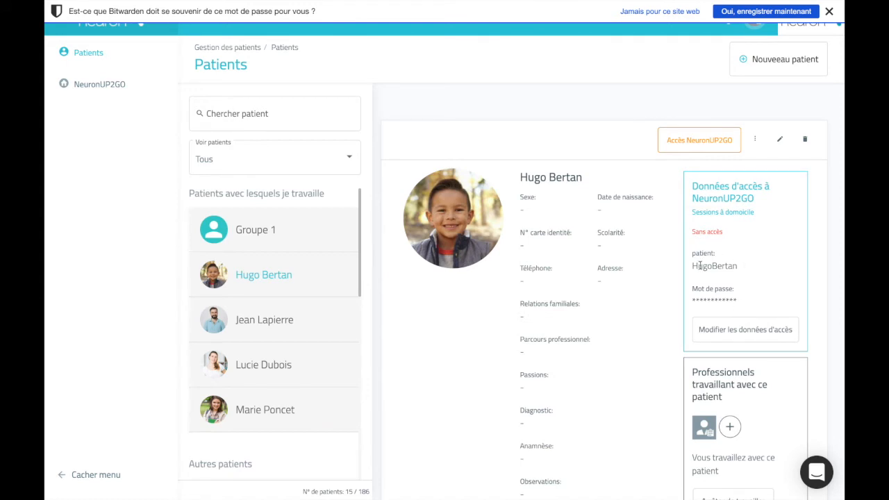
left_click_drag(726, 233, 692, 233)
left_click(737, 234)
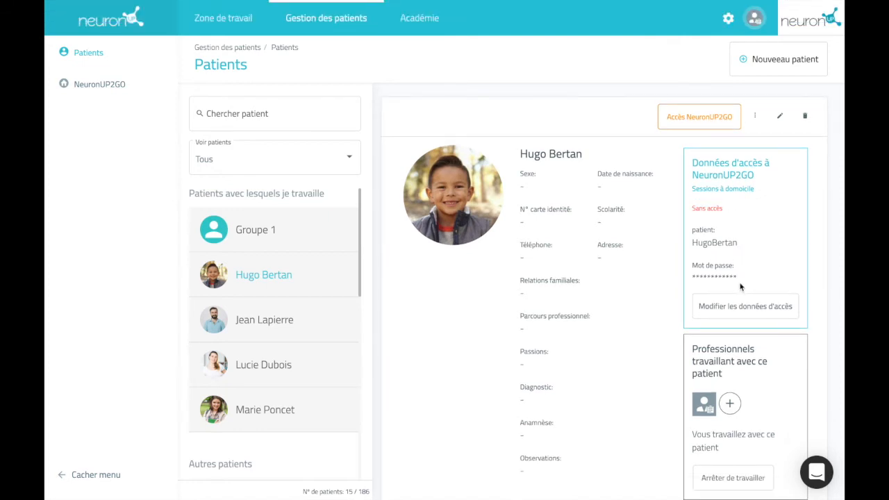
- Buy 5 additional months of NeuronUP2GO access for 45,38 € from the NeuronUP2GO page
left_click(92, 84)
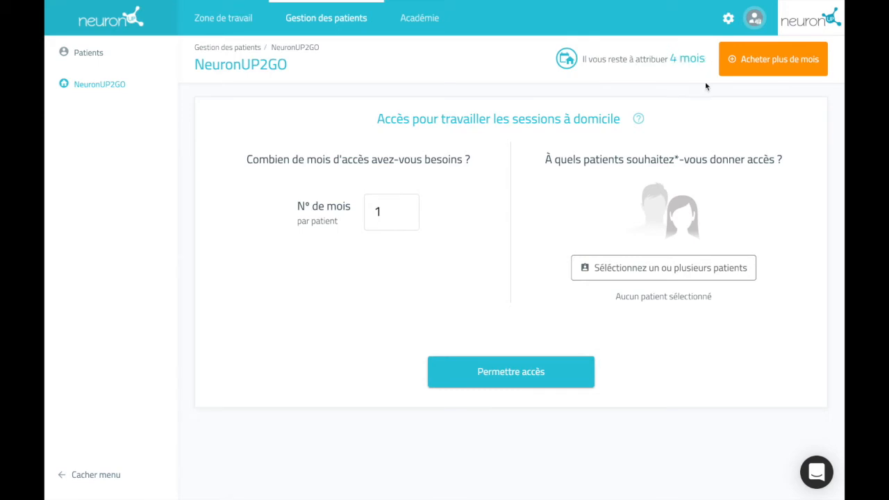
left_click(790, 54)
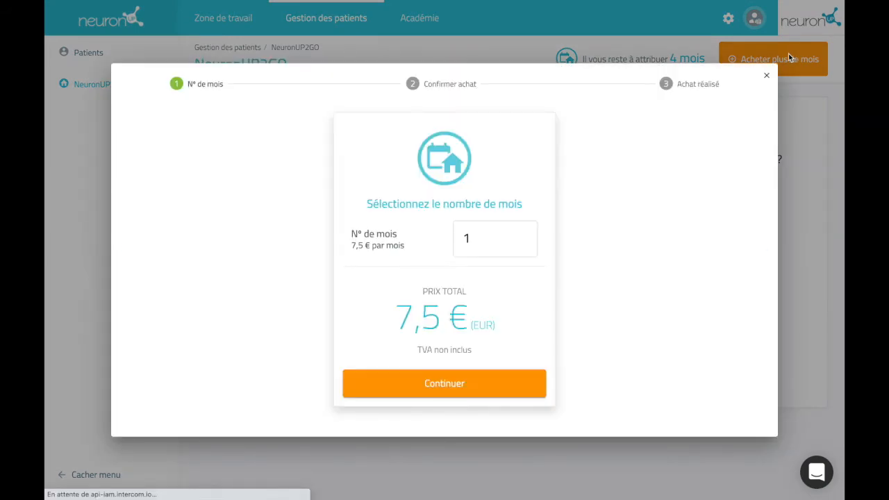
left_click(524, 234)
left_click(525, 235)
left_click(524, 234)
left_click(524, 234)
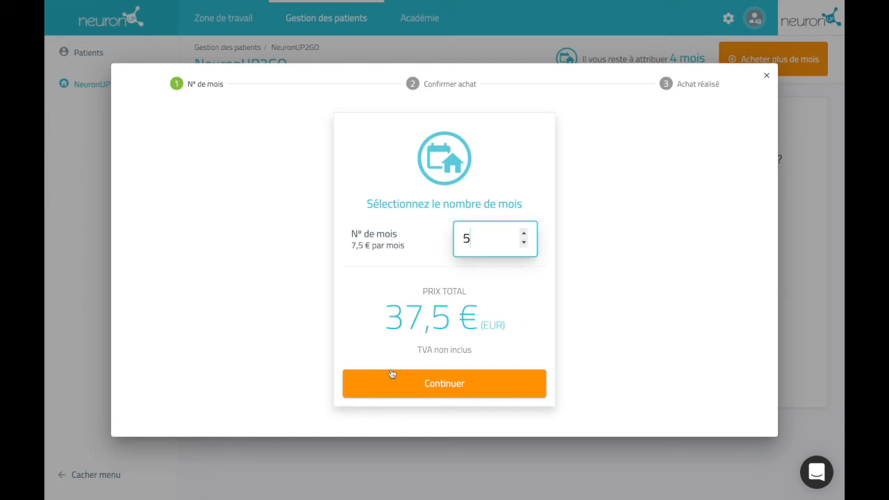
left_click(484, 383)
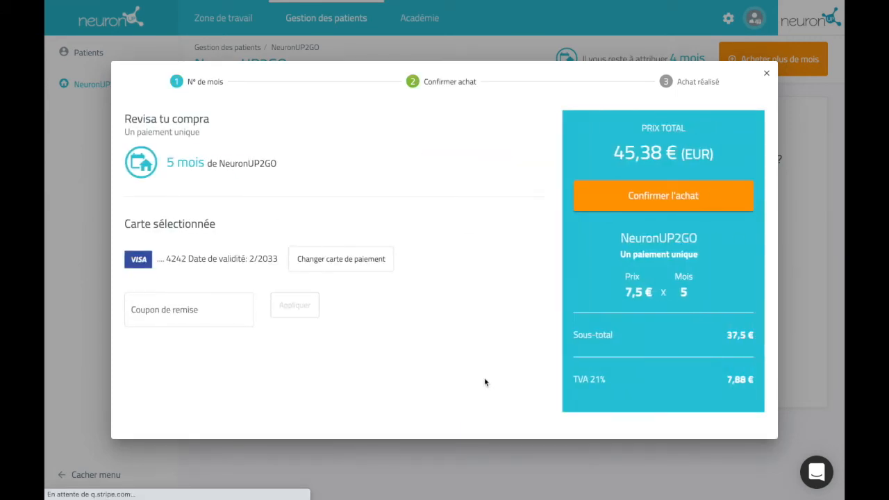
left_click(634, 200)
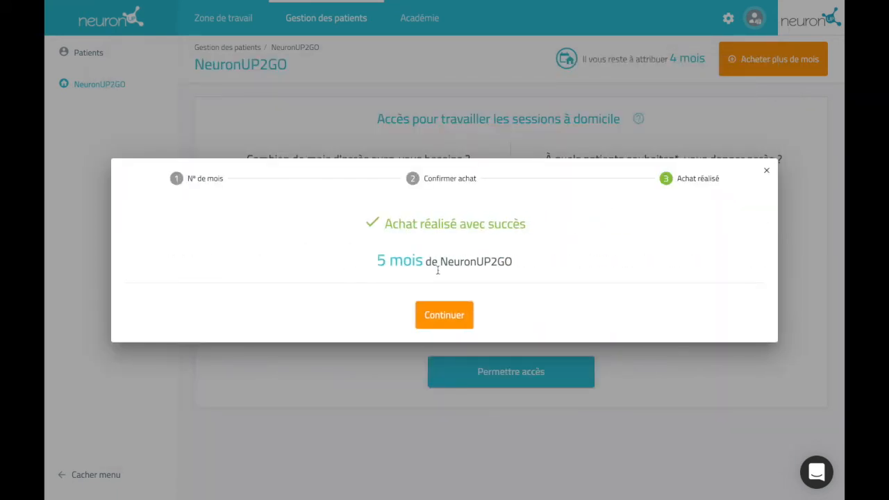
left_click(446, 313)
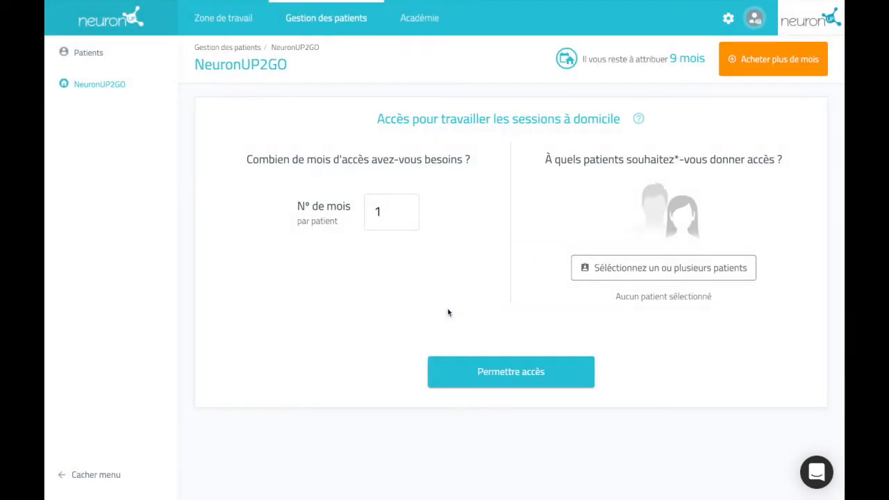
- Select the patient and request 3 months of NeuronUP2GO home access
left_click(653, 267)
left_click(456, 267)
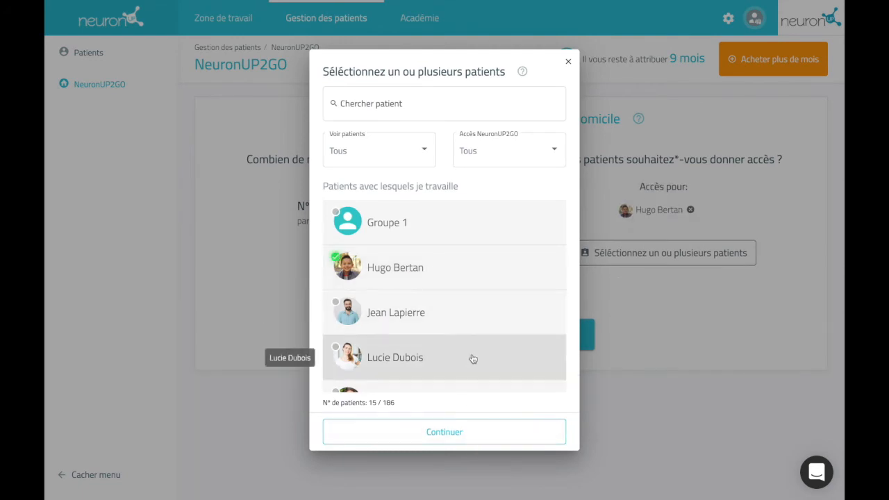
left_click(468, 432)
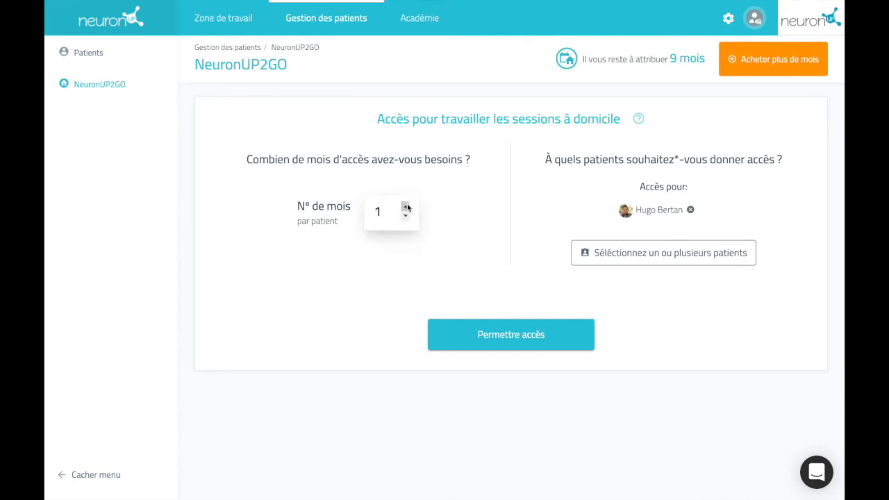
left_click(406, 206)
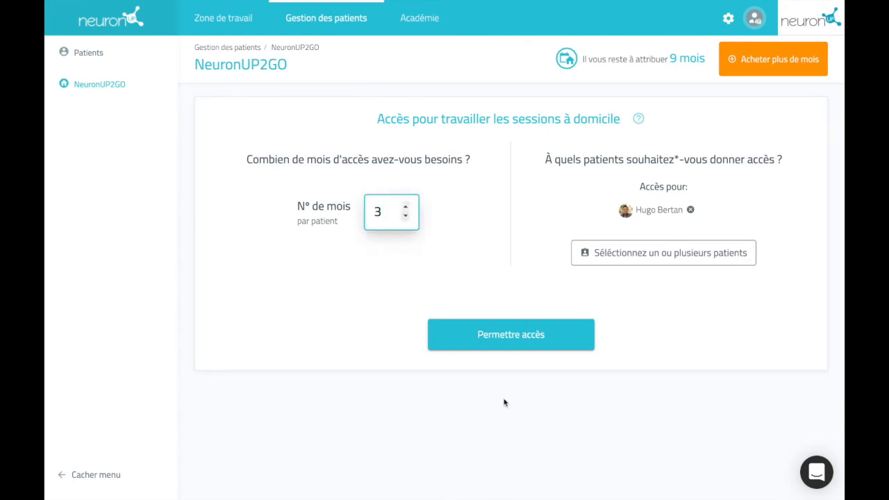
left_click(524, 336)
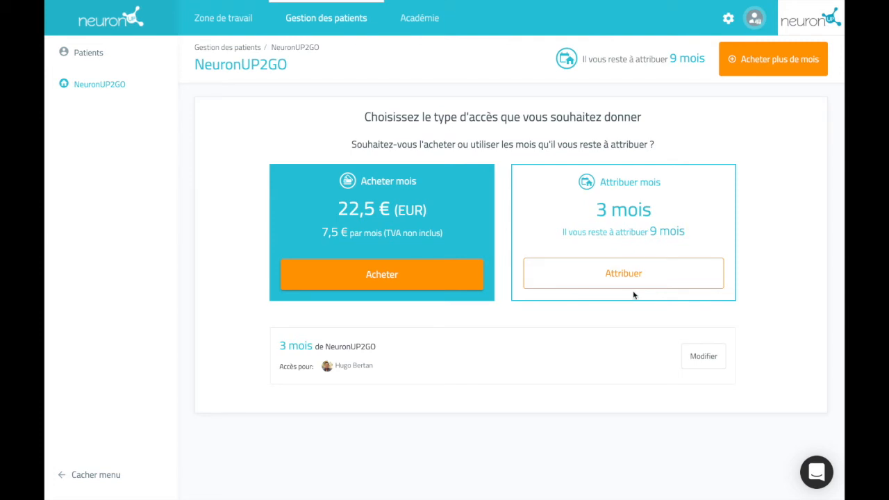
- Skip the 22,5 € purchase and assign 3 of the 9 owned months to the patient
left_click(425, 275)
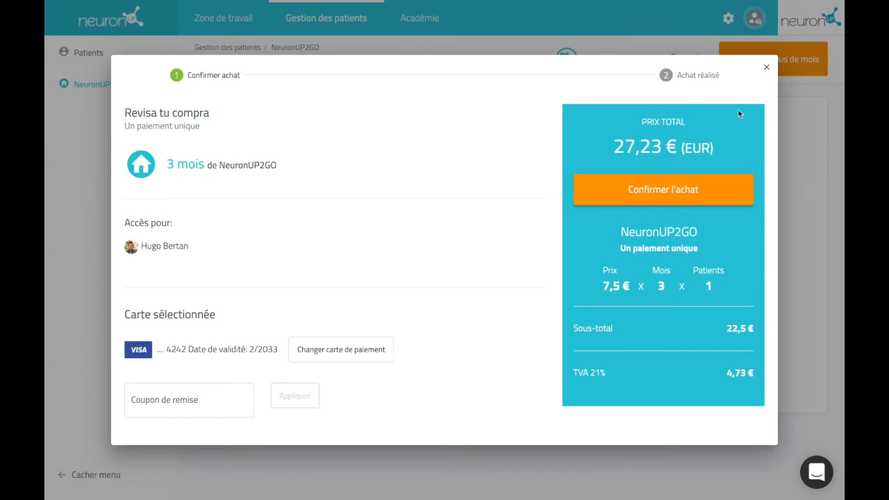
left_click(767, 69)
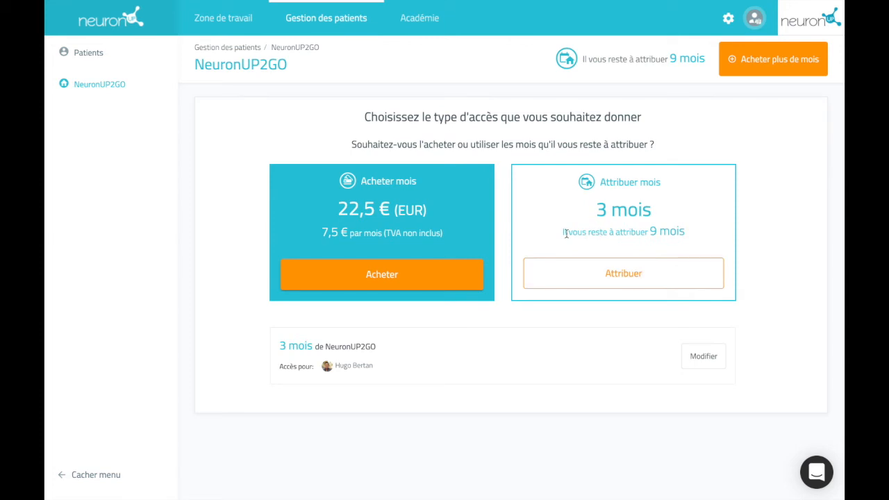
left_click(641, 278)
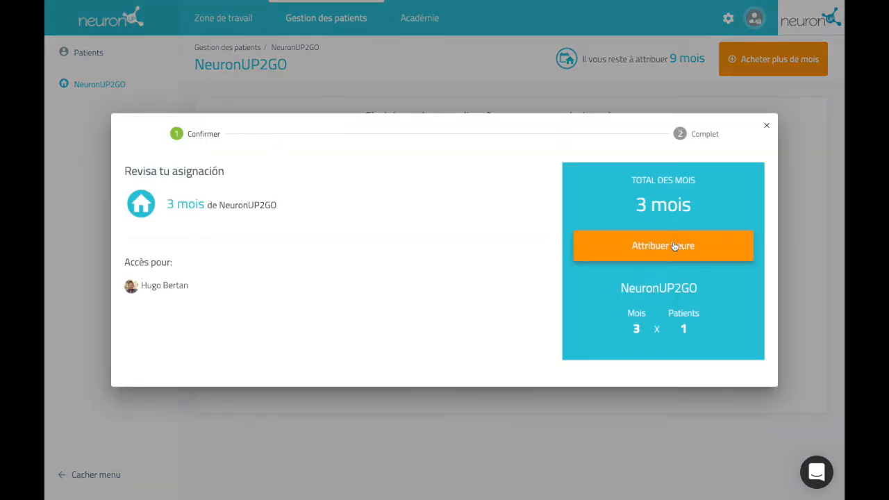
left_click(674, 245)
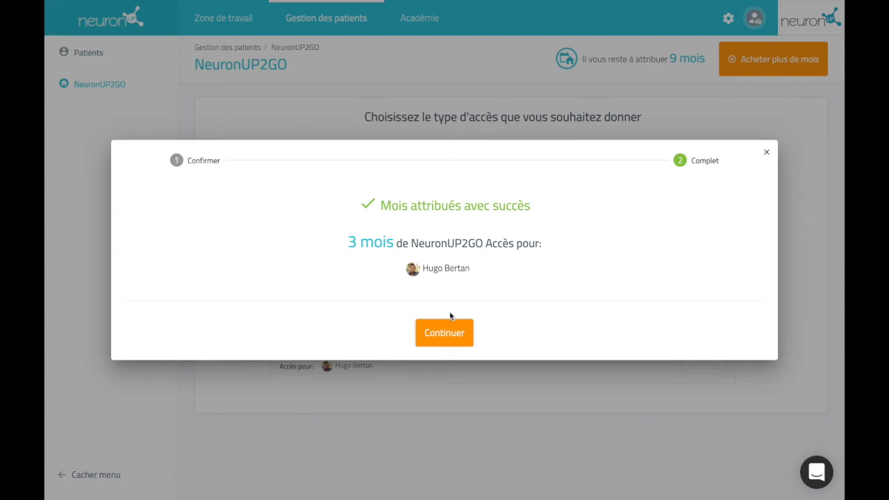
left_click(449, 333)
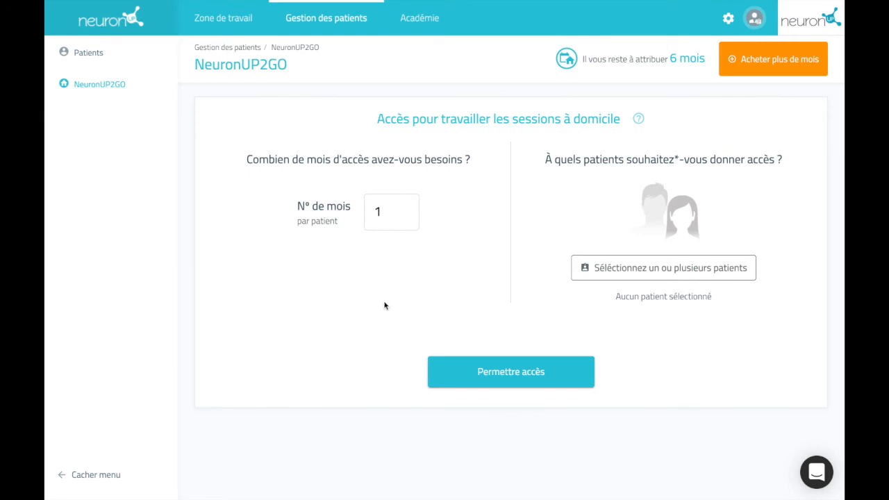
- Go to the Patients list and open the patient's record
left_click(118, 56)
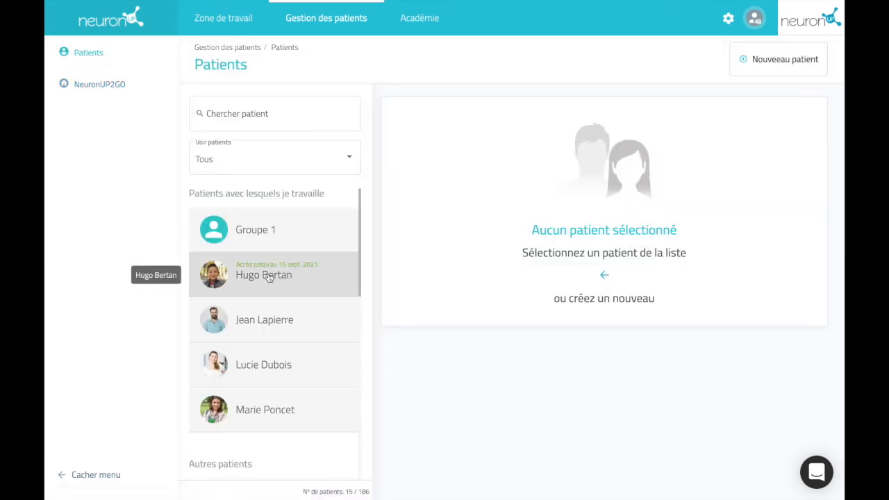
left_click(316, 278)
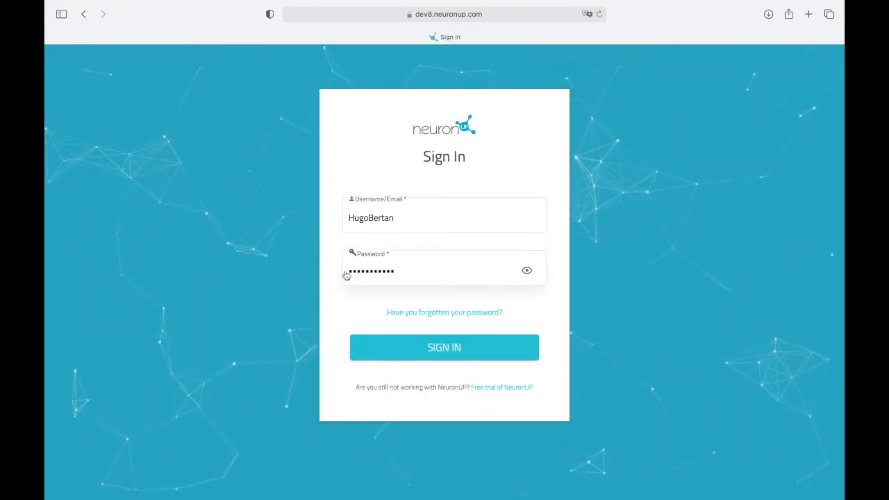
- Sign in to NeuronUP2GO as the patient and start Le petit glouton de lettres
left_click(464, 348)
left_click(446, 324)
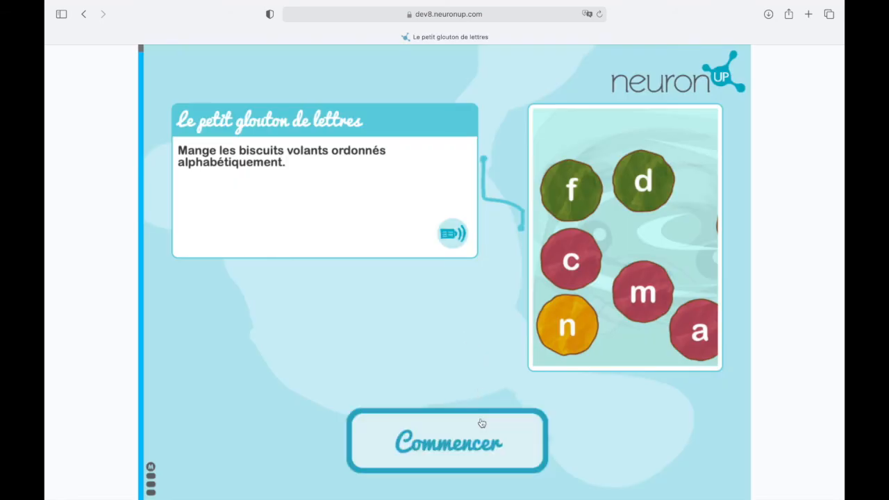
left_click(482, 421)
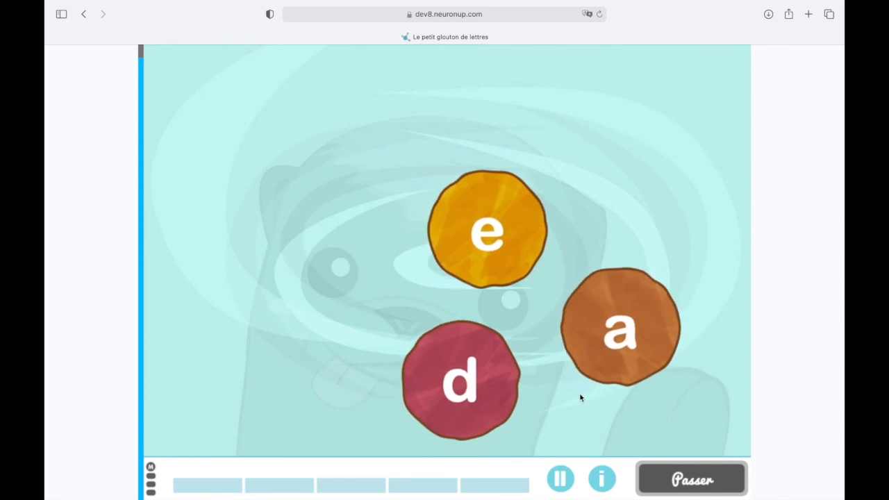
- Eat the a, d and e biscuits in the letter game
left_click(648, 292)
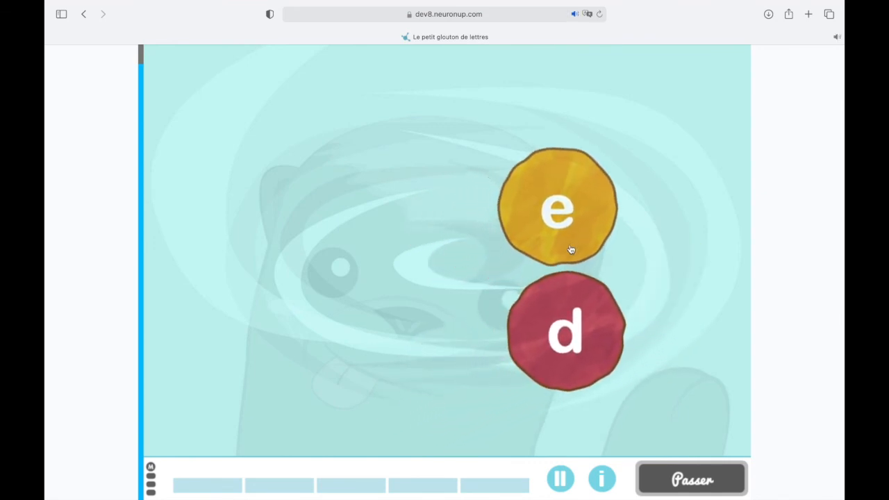
left_click(582, 286)
left_click(581, 224)
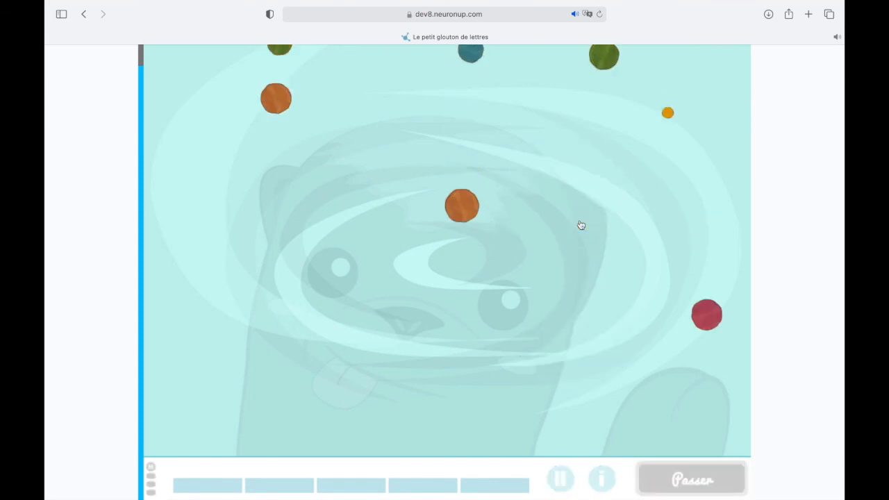